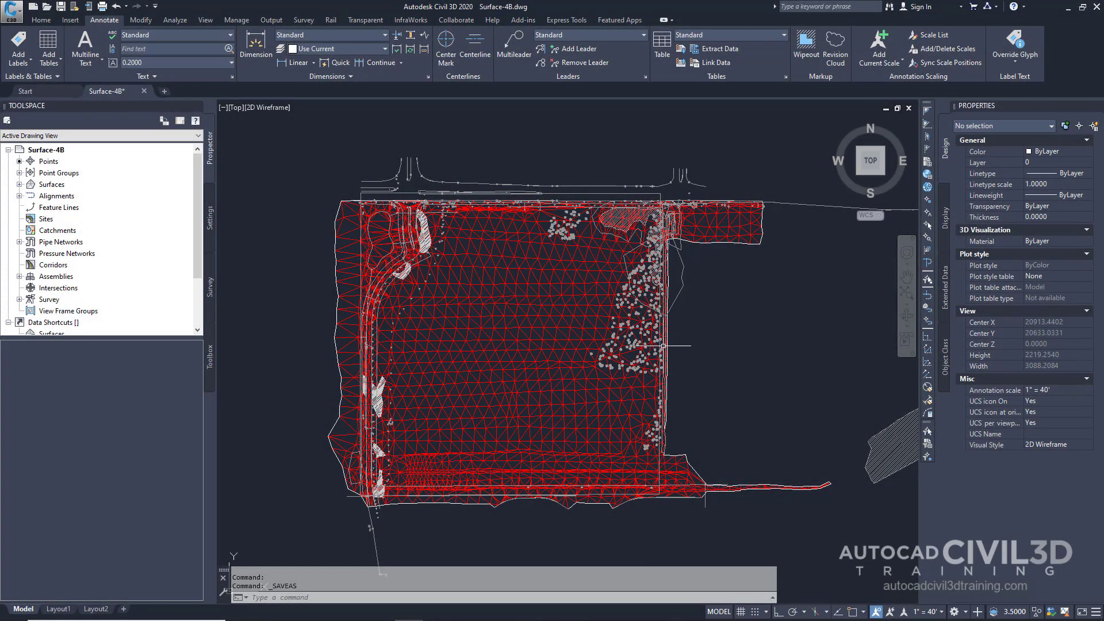
{"action": "scroll", "coordinate": [384, 231], "scroll_direction": "up", "scroll_amount": 5}
{"action": "scroll", "coordinate": [384, 231], "scroll_direction": "up", "scroll_amount": 2}
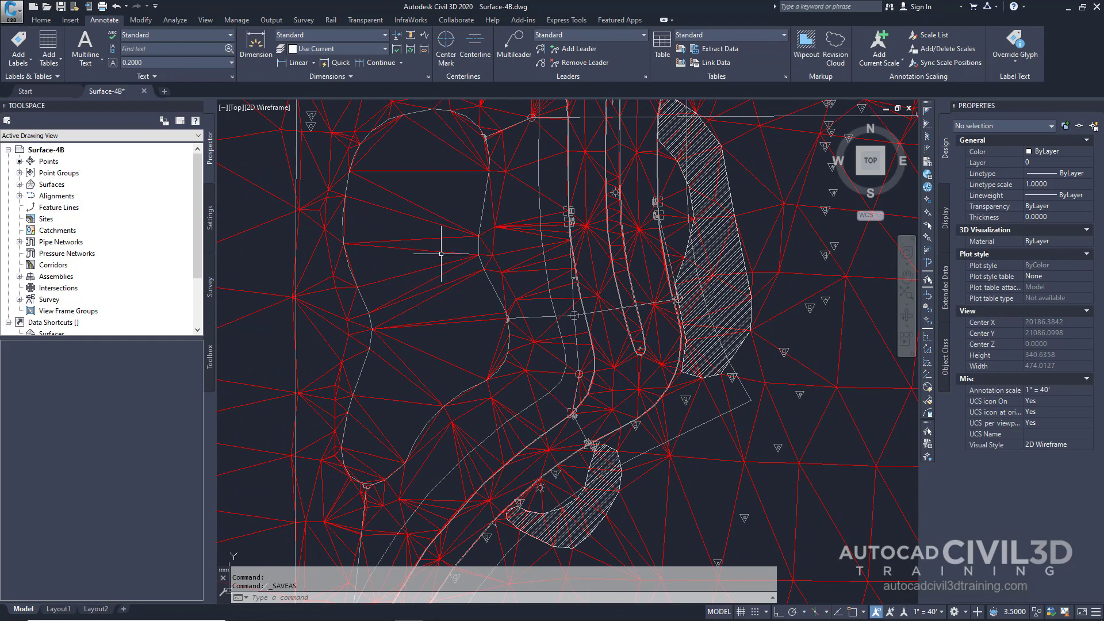
{"action": "mouse_move", "coordinate": [441, 253]}
{"action": "mouse_move", "coordinate": [436, 295]}
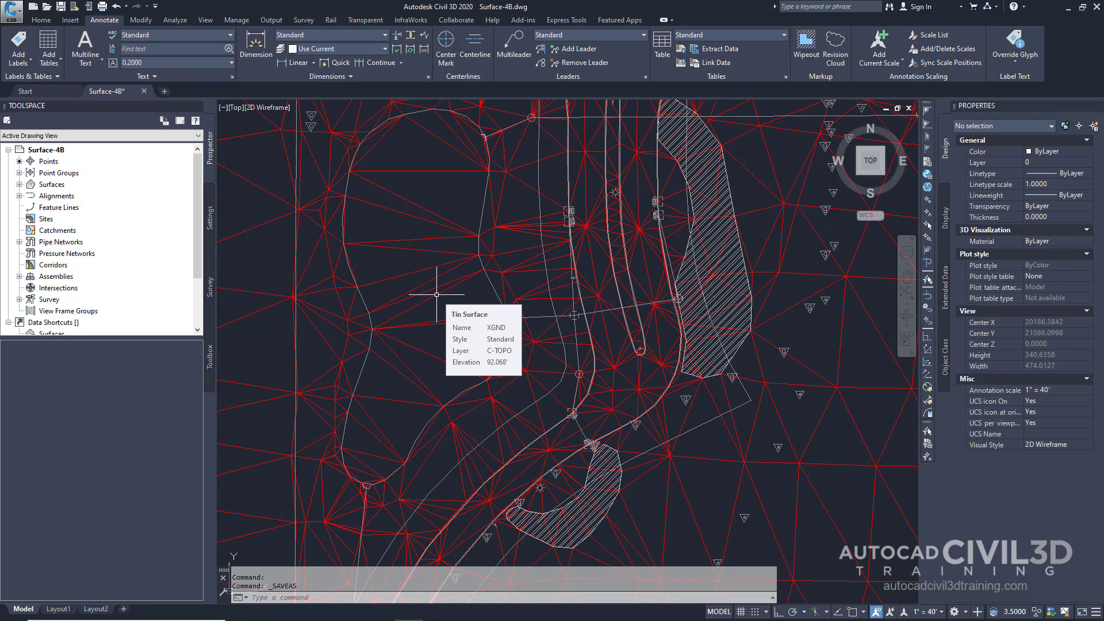
{"action": "scroll", "coordinate": [437, 295], "scroll_direction": "down", "scroll_amount": 8}
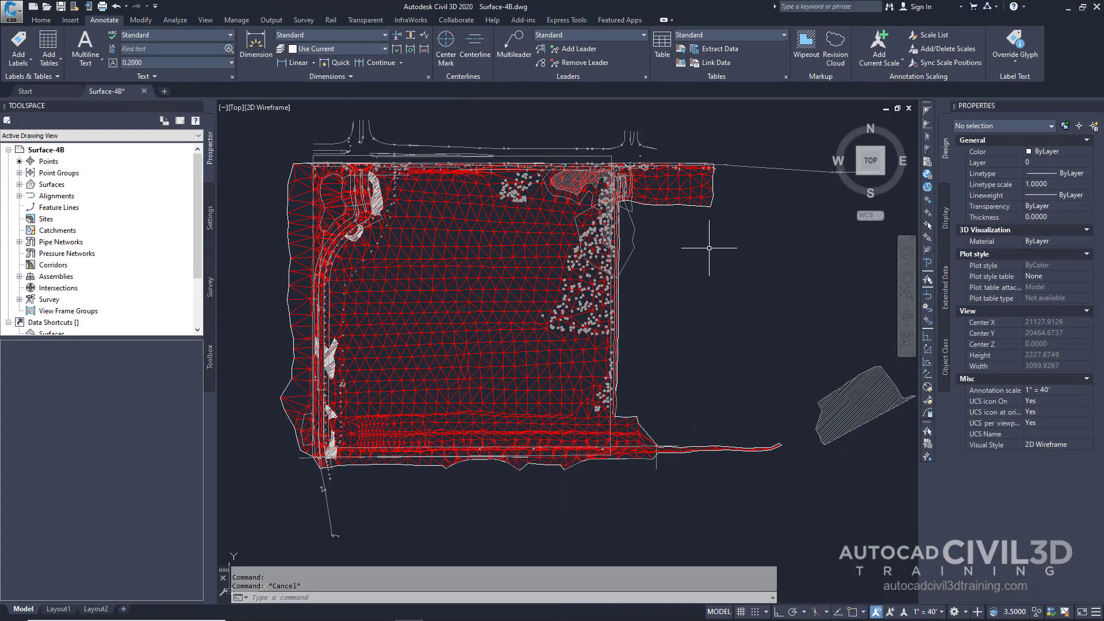
Inspect the XGND surface and basemap block, clear the selection, and zoom into the upper-left pond.
{"action": "left_click", "coordinate": [503, 314]}
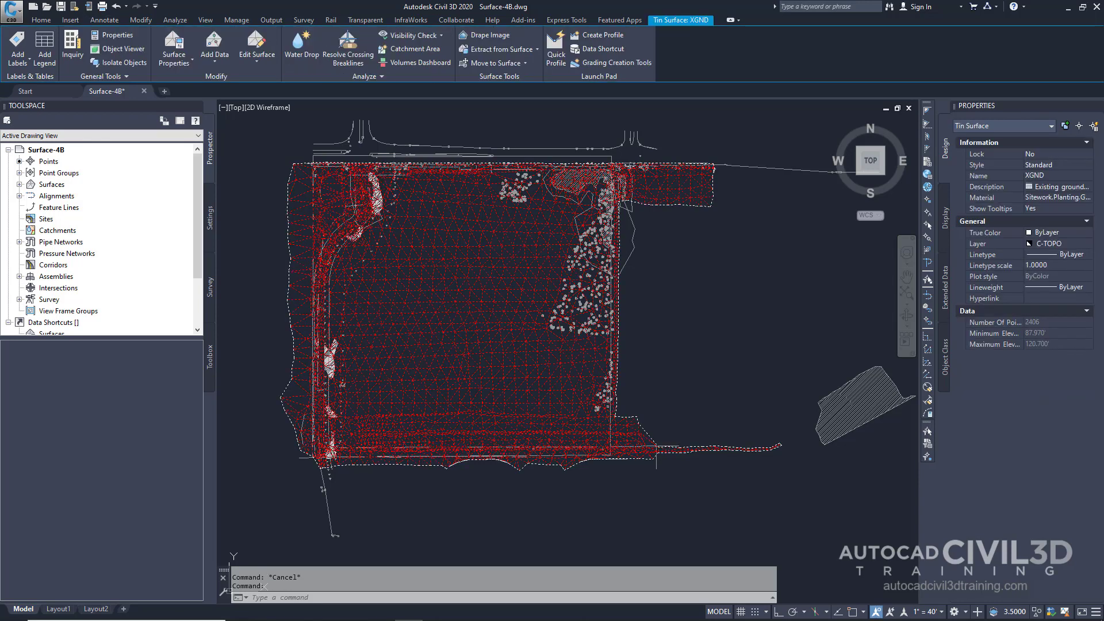
{"action": "key", "text": "Escape"}
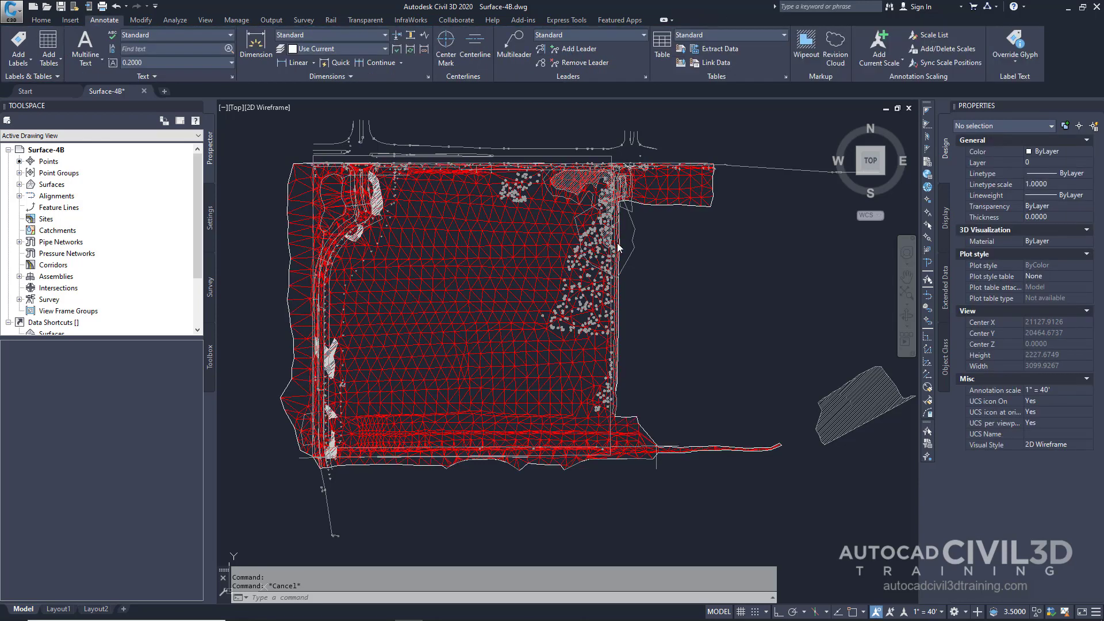
{"action": "middle_click_drag", "start_coordinate": [688, 184], "coordinate": [684, 189]}
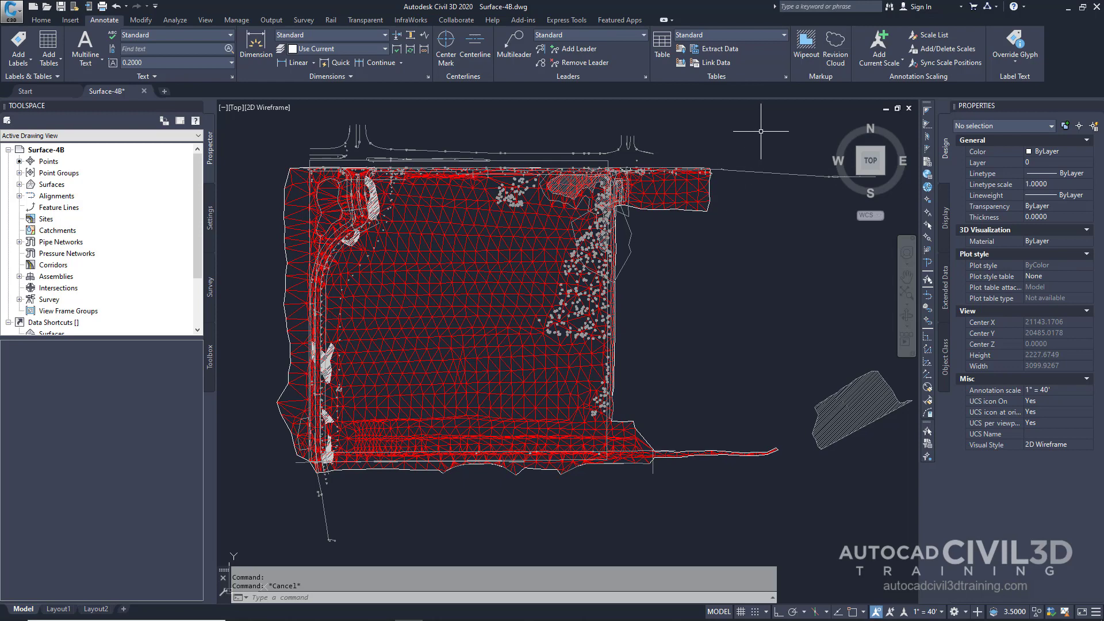
{"action": "left_click", "coordinate": [760, 132]}
{"action": "left_click", "coordinate": [749, 176]}
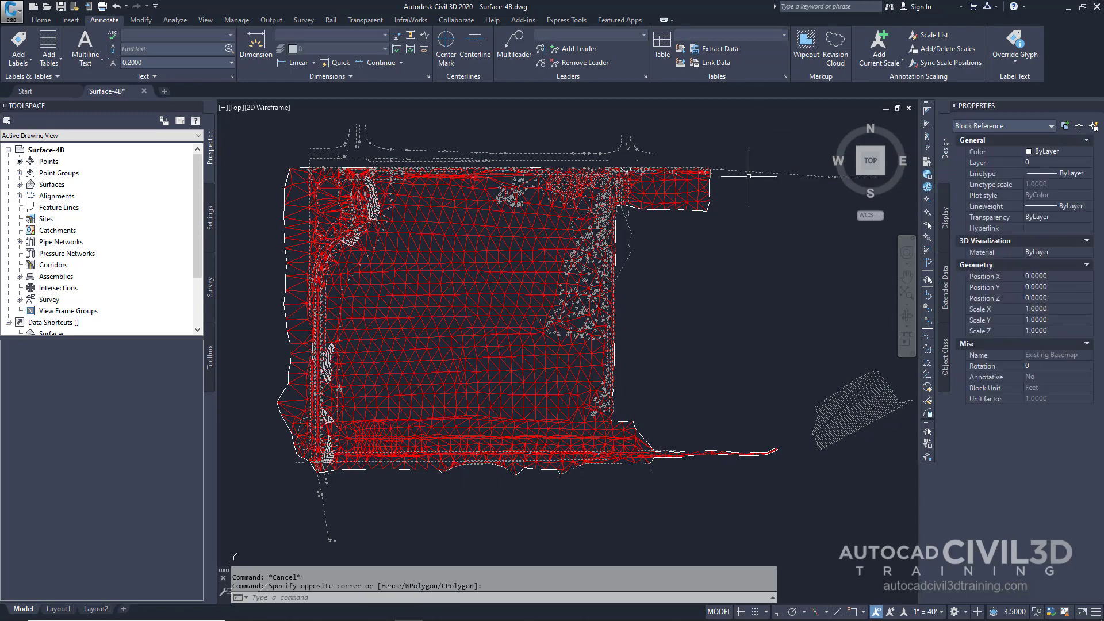
{"action": "key", "text": "Escape"}
{"action": "scroll", "coordinate": [320, 218], "scroll_direction": "up", "scroll_amount": 4}
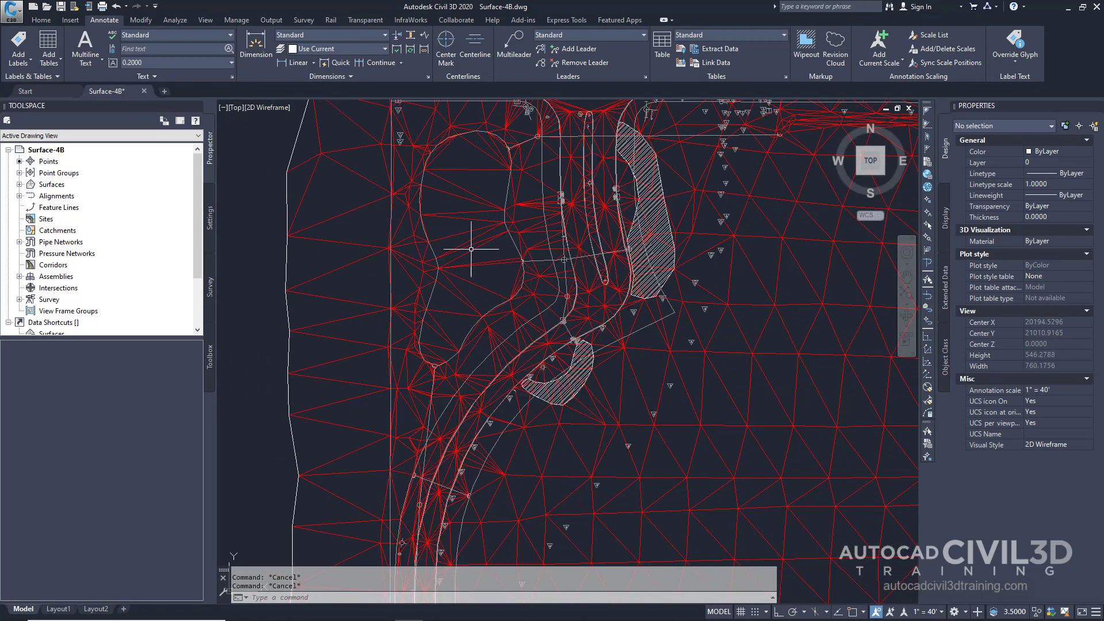
{"action": "scroll", "coordinate": [476, 322], "scroll_direction": "up", "scroll_amount": 3}
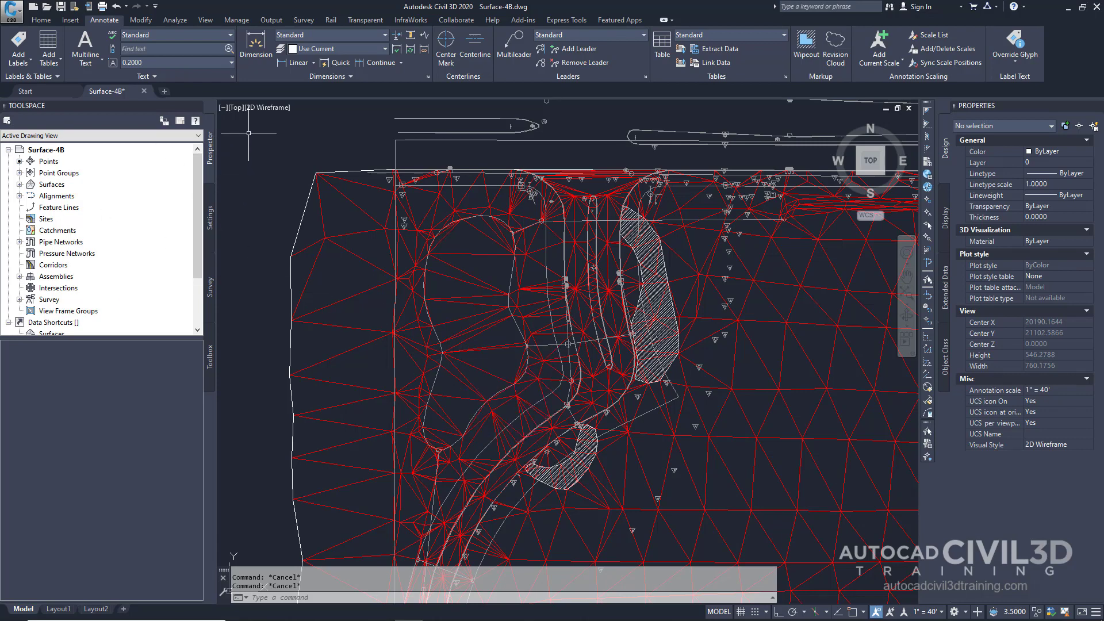
Launch a Delete Line edit from the XGND surface's Definition > Edits in Prospector.
{"action": "left_click", "coordinate": [19, 184]}
{"action": "left_click", "coordinate": [30, 195]}
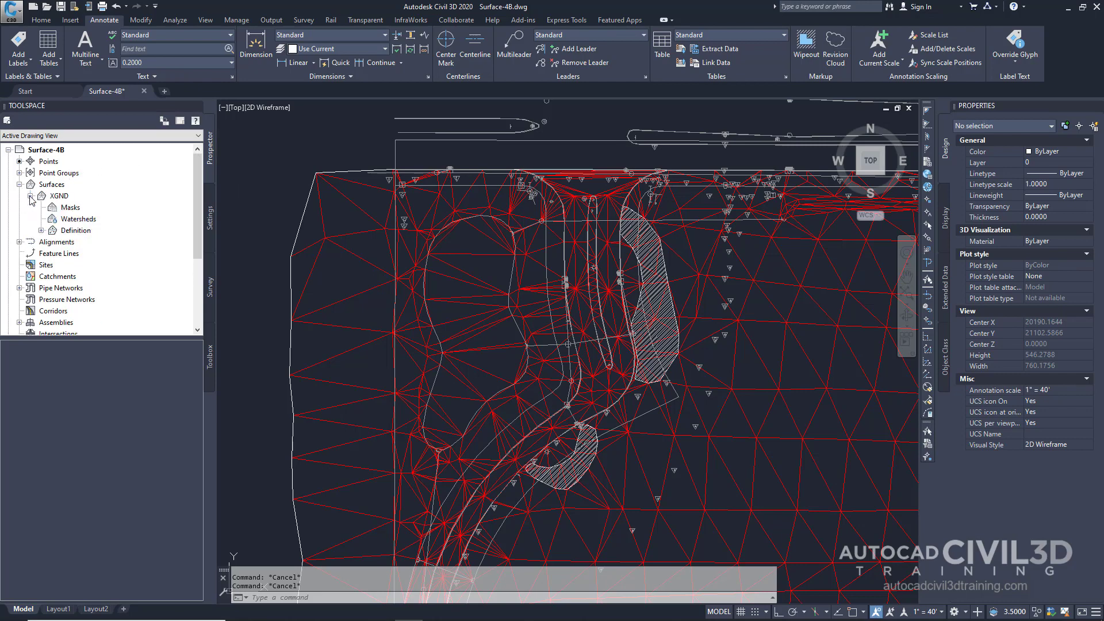
{"action": "left_click", "coordinate": [41, 231]}
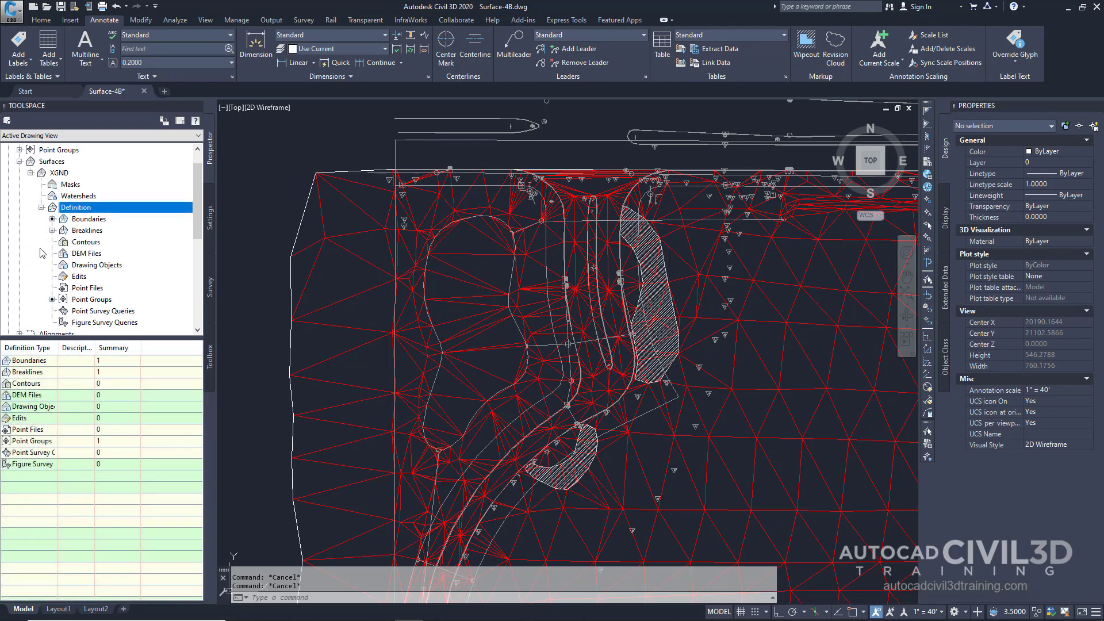
{"action": "right_click", "coordinate": [79, 277]}
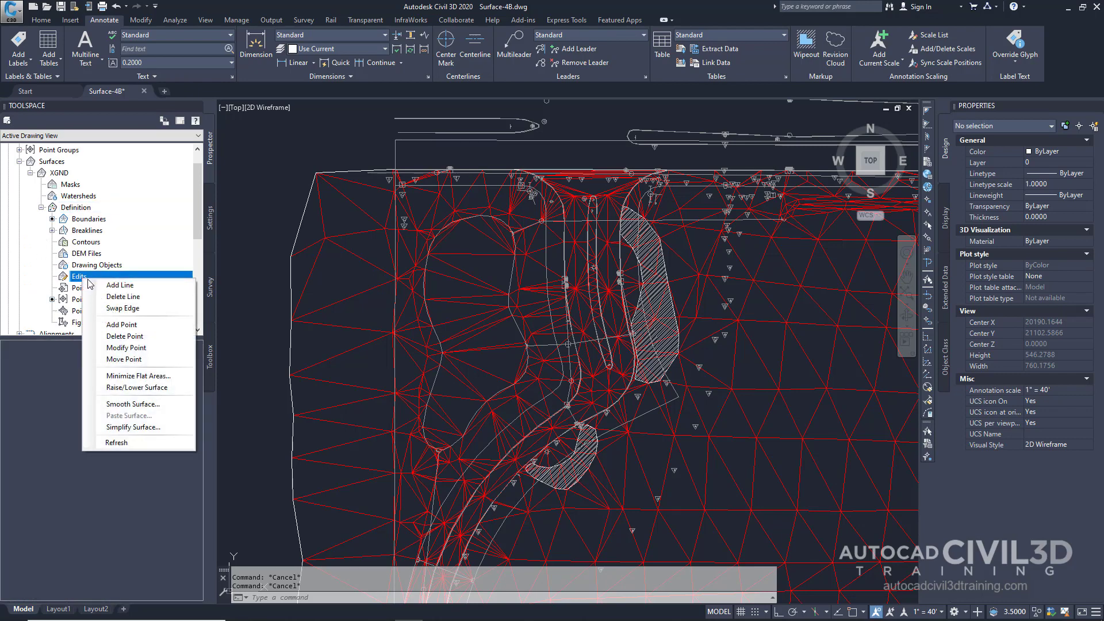
{"action": "left_click", "coordinate": [153, 297]}
{"action": "scroll", "coordinate": [446, 284], "scroll_direction": "up", "scroll_amount": 2}
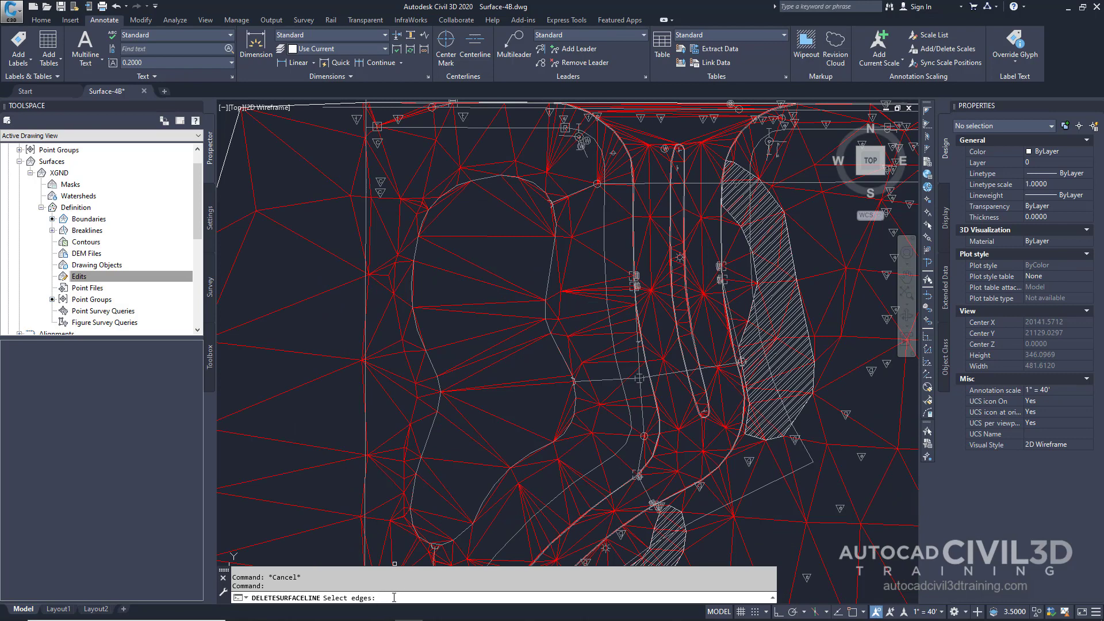
Window-select the first batches of triangle edges crossing the pond.
{"action": "scroll", "coordinate": [539, 198], "scroll_direction": "up", "scroll_amount": 4}
{"action": "left_click", "coordinate": [541, 184]}
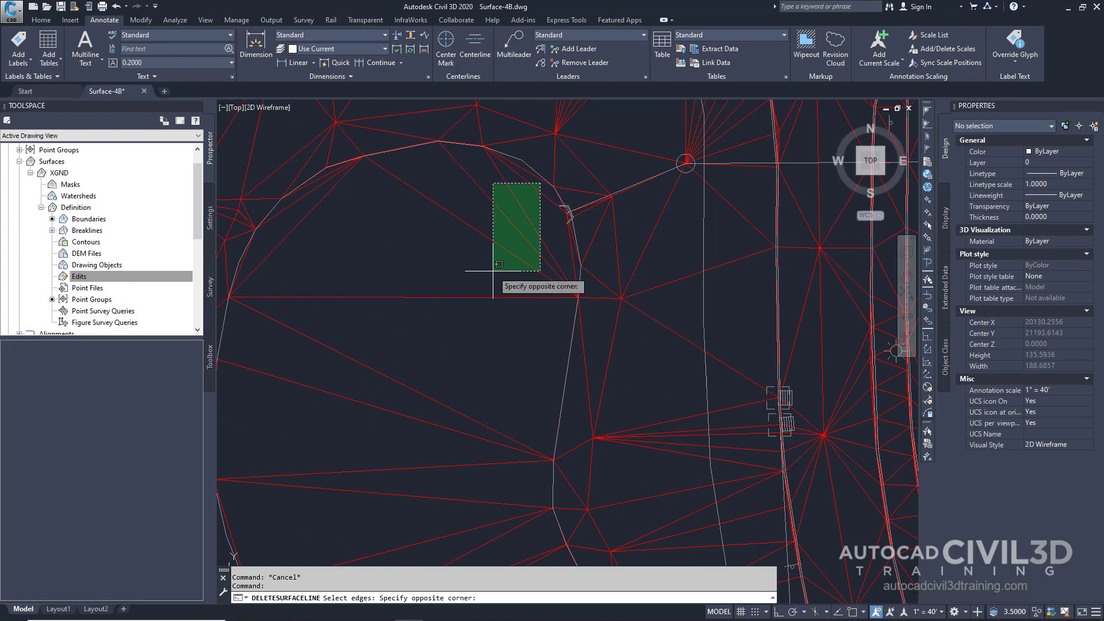
{"action": "left_click", "coordinate": [463, 268]}
{"action": "scroll", "coordinate": [463, 268], "scroll_direction": "down", "scroll_amount": 4}
{"action": "left_click", "coordinate": [484, 158]}
{"action": "left_click", "coordinate": [440, 338]}
{"action": "left_click", "coordinate": [494, 303]}
{"action": "left_click", "coordinate": [444, 383]}
{"action": "left_click", "coordinate": [438, 422]}
{"action": "left_click", "coordinate": [455, 374]}
{"action": "left_click", "coordinate": [403, 472]}
{"action": "scroll", "coordinate": [409, 435], "scroll_direction": "up", "scroll_amount": 6}
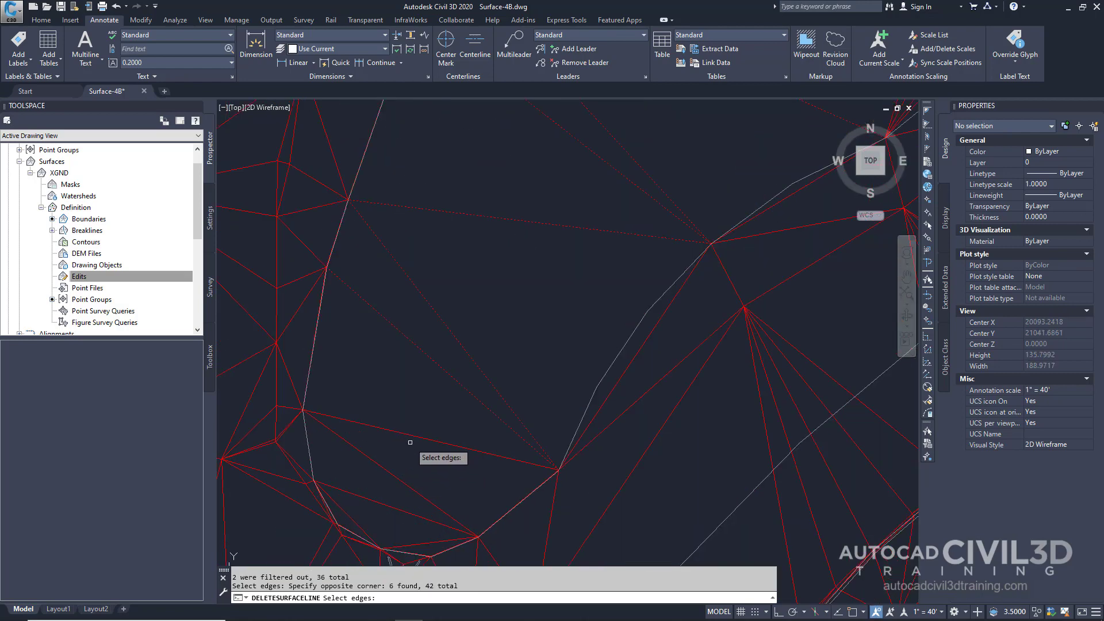
{"action": "left_click", "coordinate": [410, 413]}
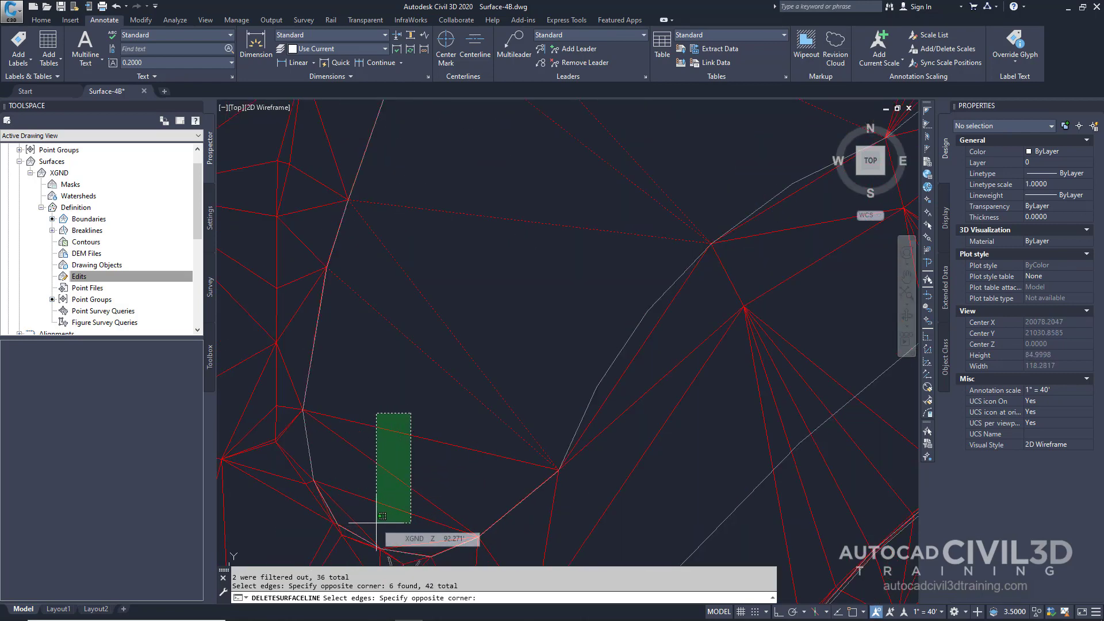
{"action": "left_click", "coordinate": [378, 520]}
Pan to another part of the pond and add edges until 54 are selected.
{"action": "scroll", "coordinate": [379, 521], "scroll_direction": "down", "scroll_amount": 4}
{"action": "middle_click_drag", "start_coordinate": [483, 411], "coordinate": [490, 391]}
{"action": "scroll", "coordinate": [490, 390], "scroll_direction": "up", "scroll_amount": 6}
{"action": "left_click", "coordinate": [562, 373]}
{"action": "left_click", "coordinate": [474, 524]}
Add the upper pond edges to reach 60 selected, then view the whole pond.
{"action": "scroll", "coordinate": [494, 432], "scroll_direction": "down", "scroll_amount": 4}
{"action": "middle_click_drag", "start_coordinate": [477, 306], "coordinate": [499, 336]}
{"action": "scroll", "coordinate": [435, 182], "scroll_direction": "up", "scroll_amount": 4}
{"action": "left_click", "coordinate": [464, 165]}
{"action": "left_click", "coordinate": [392, 309]}
{"action": "scroll", "coordinate": [449, 260], "scroll_direction": "down", "scroll_amount": 2}
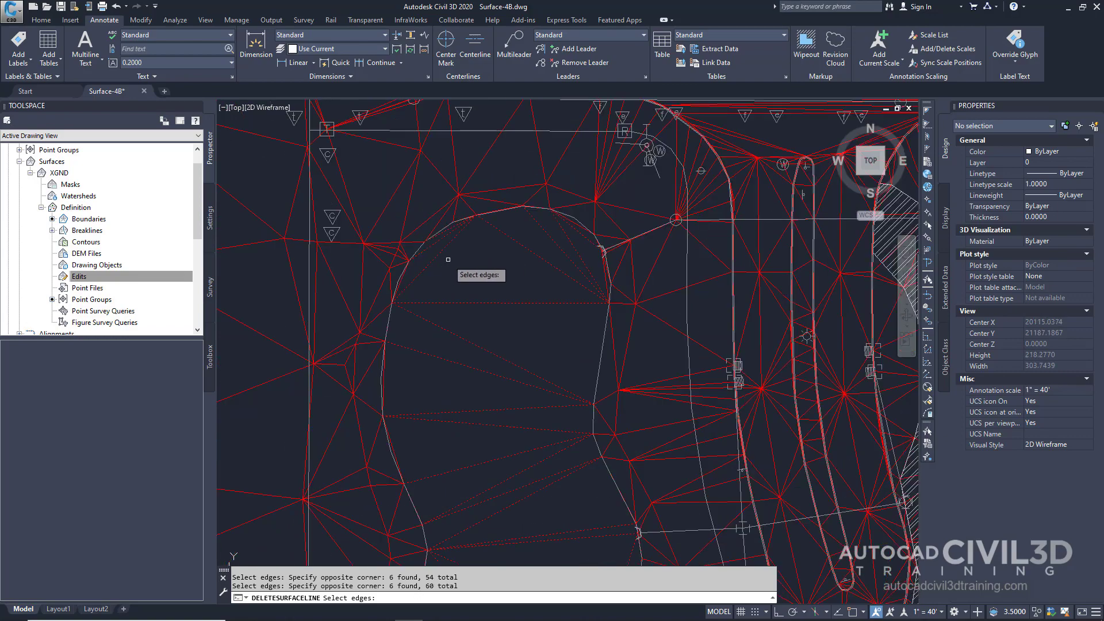
{"action": "scroll", "coordinate": [449, 259], "scroll_direction": "down", "scroll_amount": 2}
{"action": "middle_click_drag", "start_coordinate": [473, 276], "coordinate": [481, 293]}
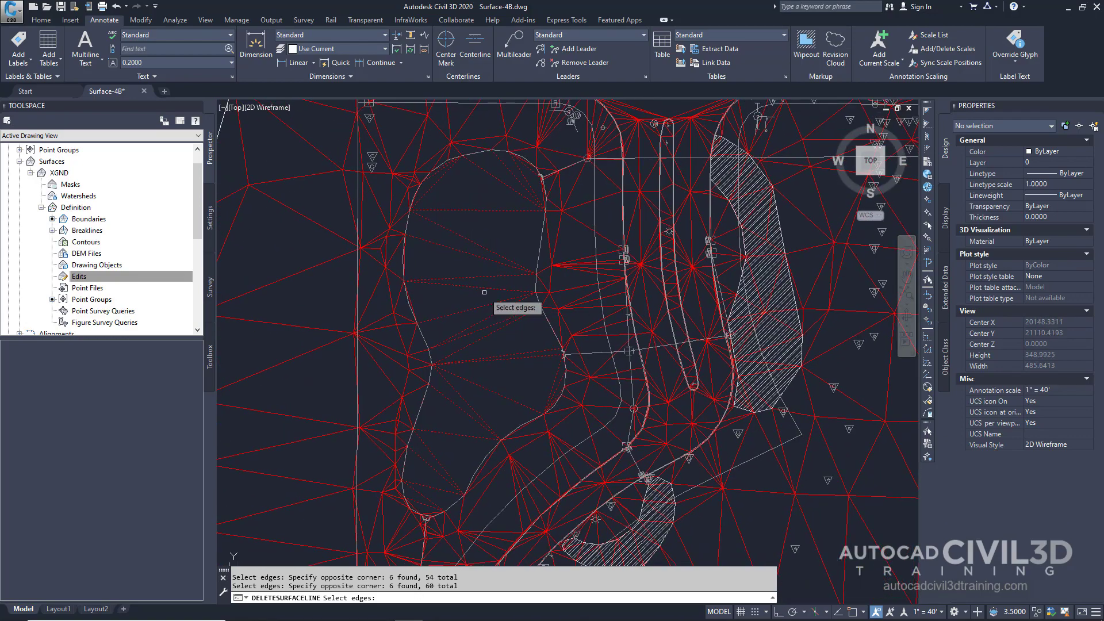
Confirm removal of the 60 selected pond edges and end DELETESURFACELINE.
{"action": "key", "text": "Return"}
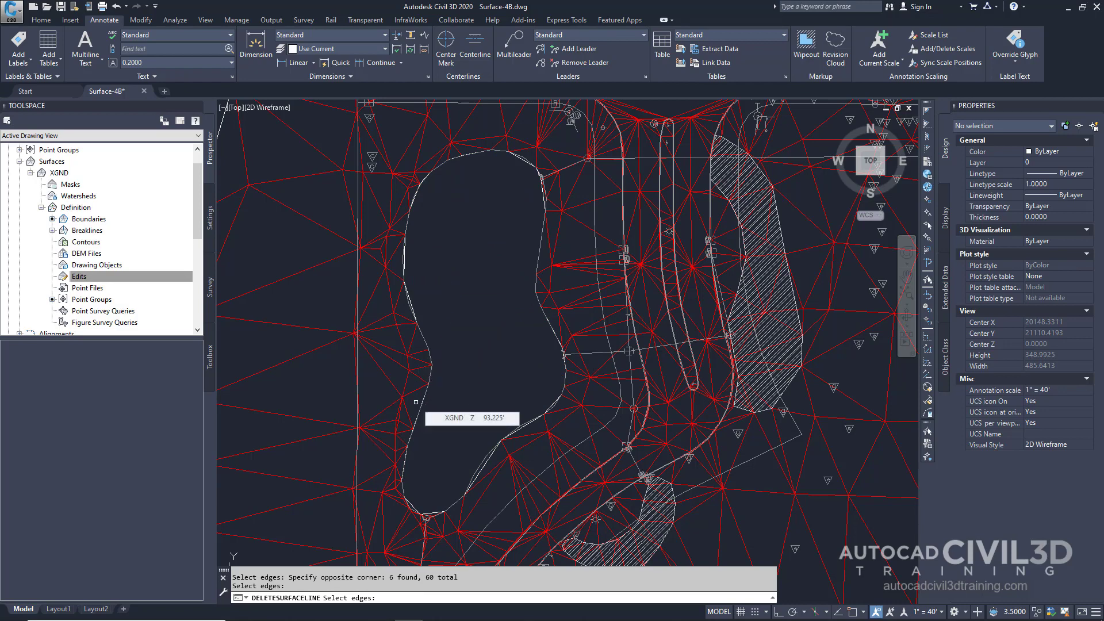
{"action": "key", "text": "Return"}
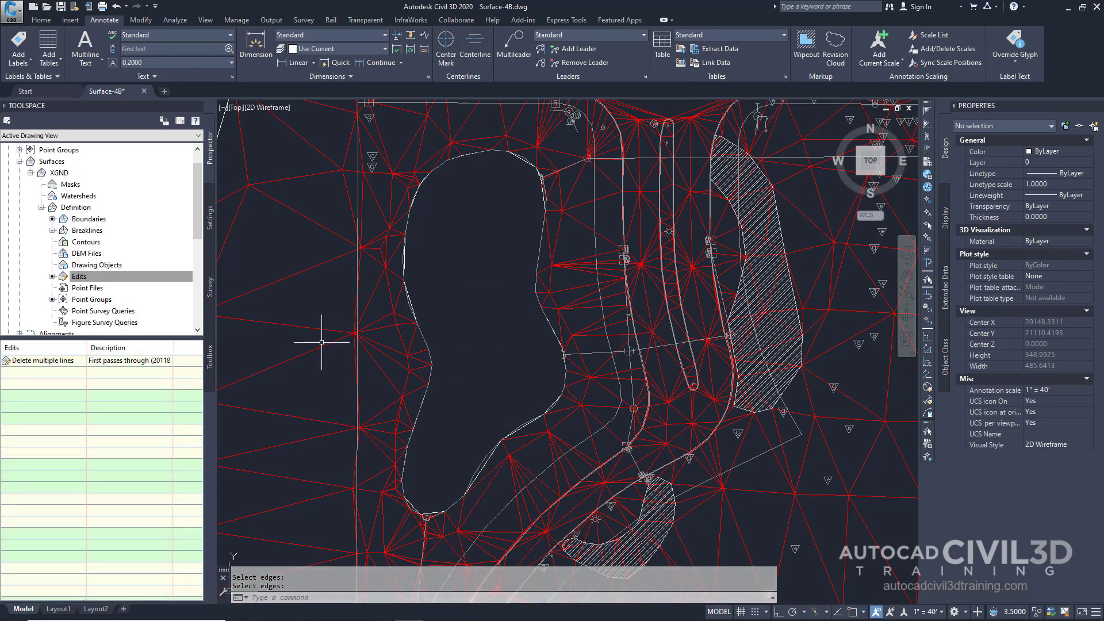